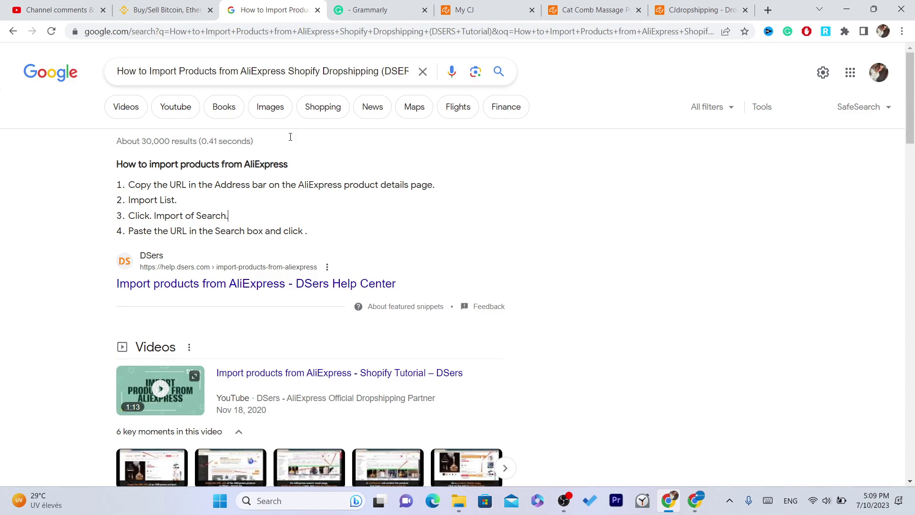
Step: Go to shopify.com and log in to open the store's admin
click(287, 31)
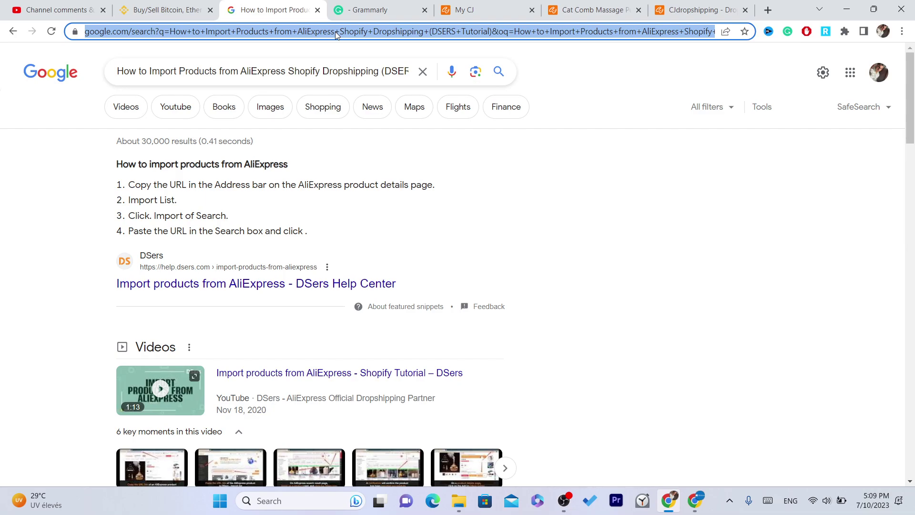
text(sh)
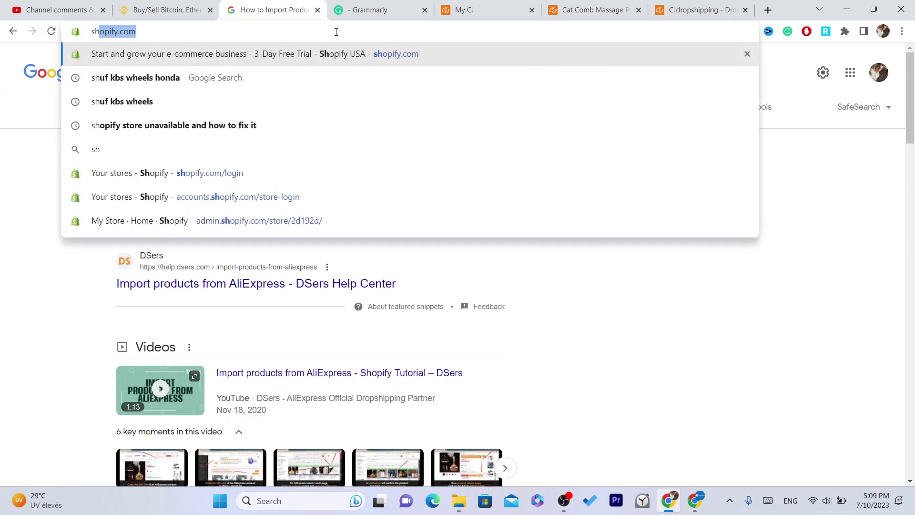
click(283, 47)
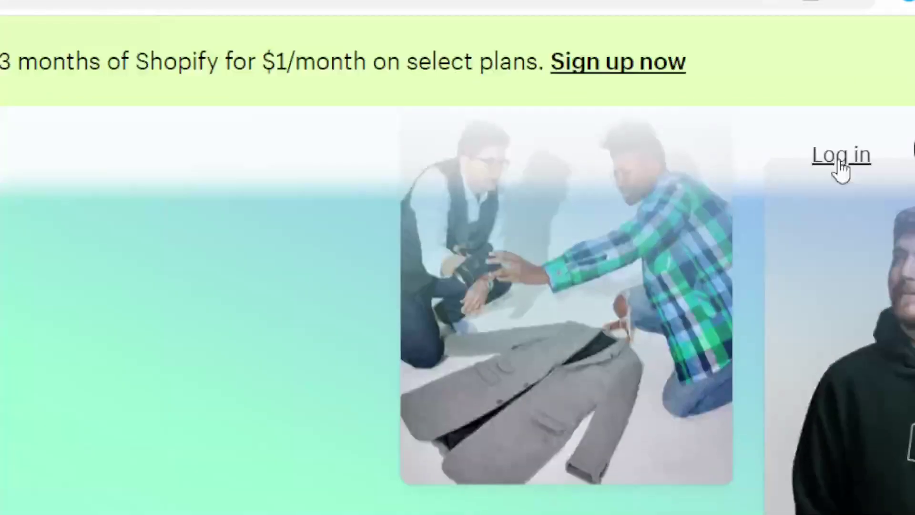
click(841, 157)
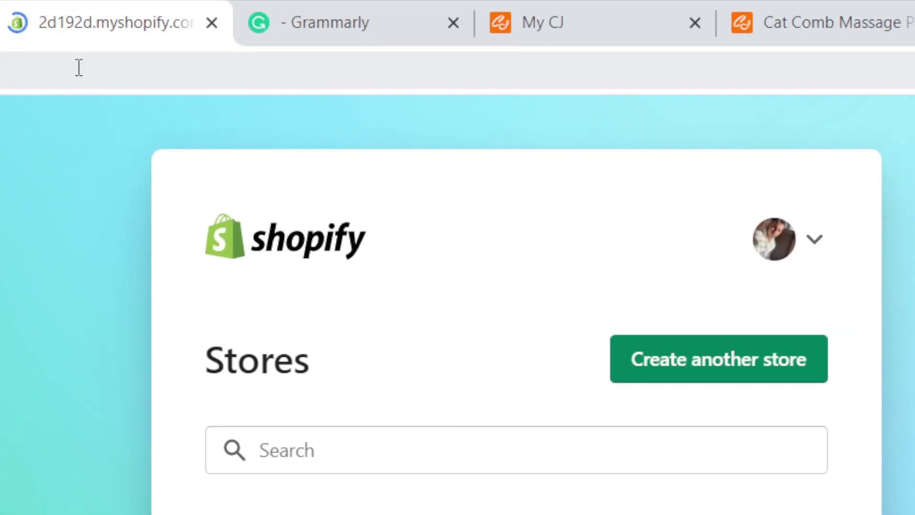
click(79, 67)
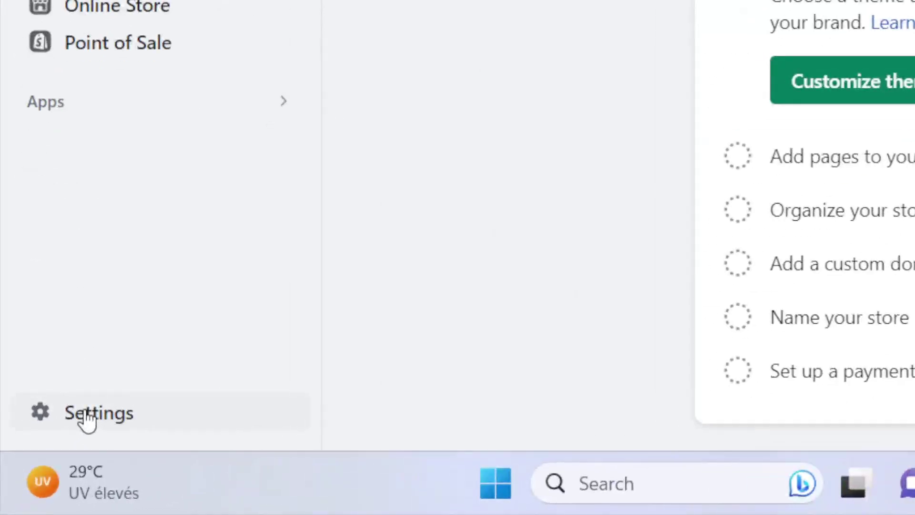
Step: Open the Shopify App Store from the store's Apps and sales channels settings
click(86, 419)
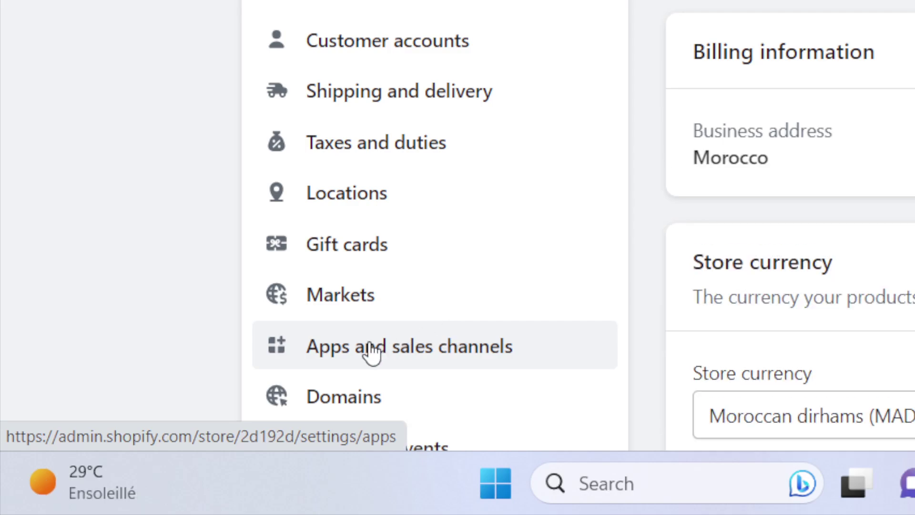
click(370, 352)
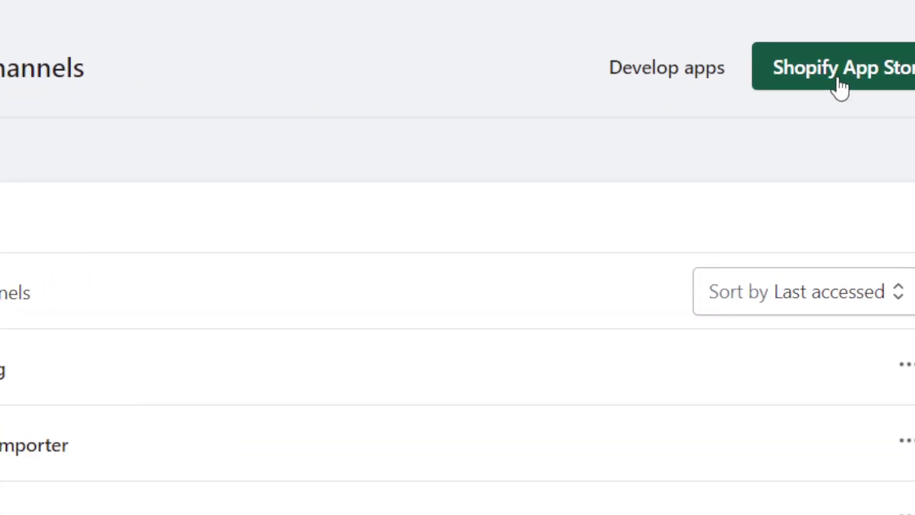
click(840, 88)
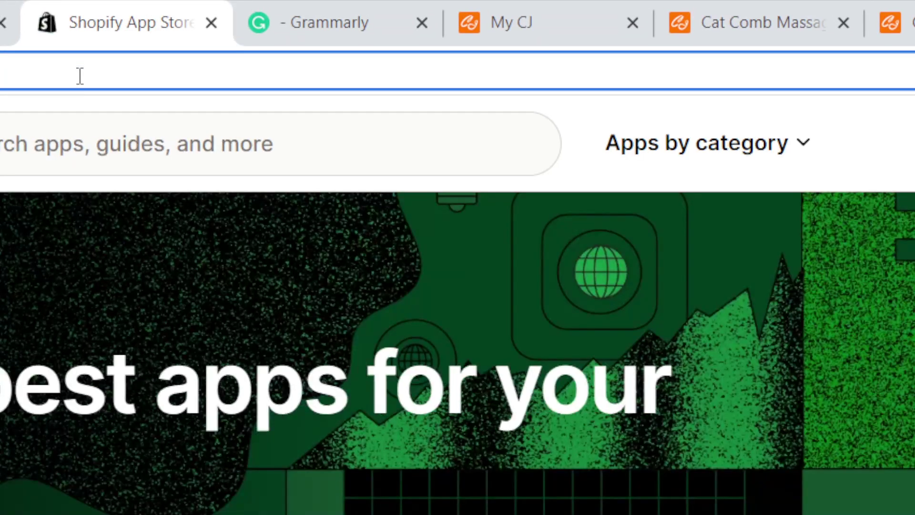
Step: Search the app store for dsers and open the DSers-AliExpress Dropshipping listing
click(98, 120)
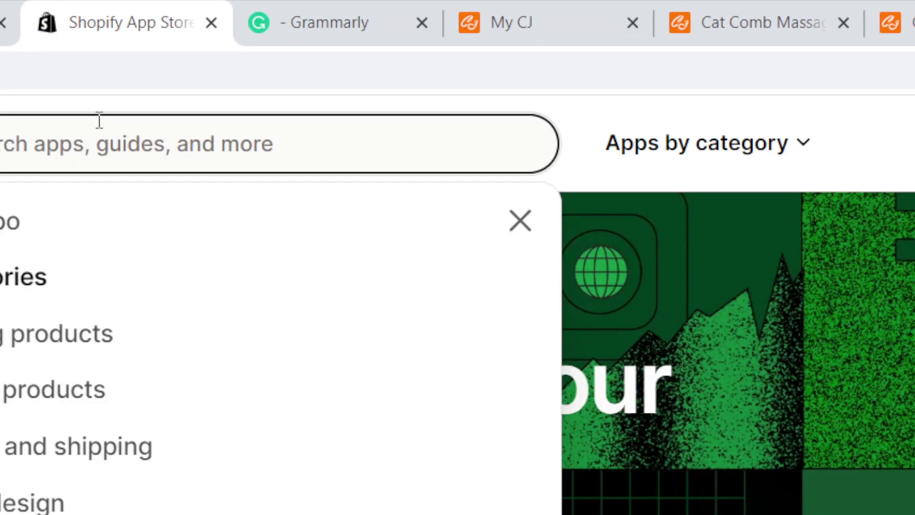
text(des)
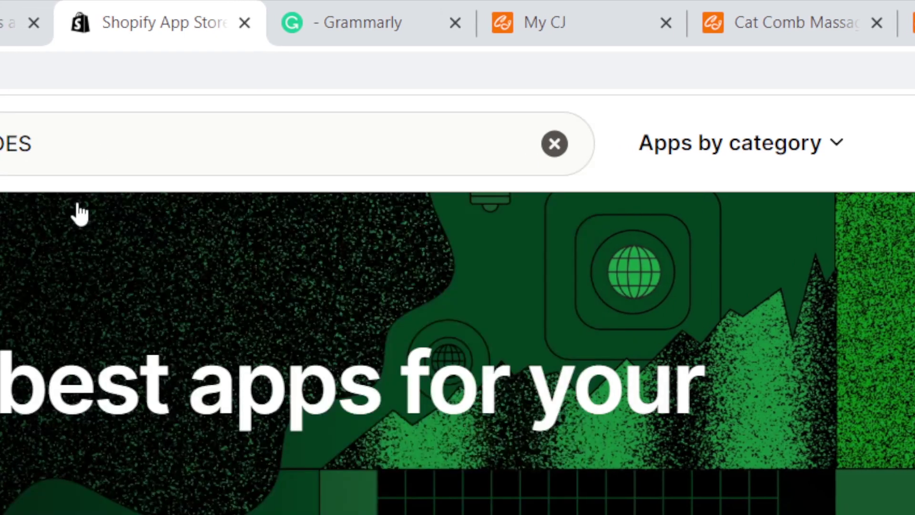
click(51, 145)
click(66, 219)
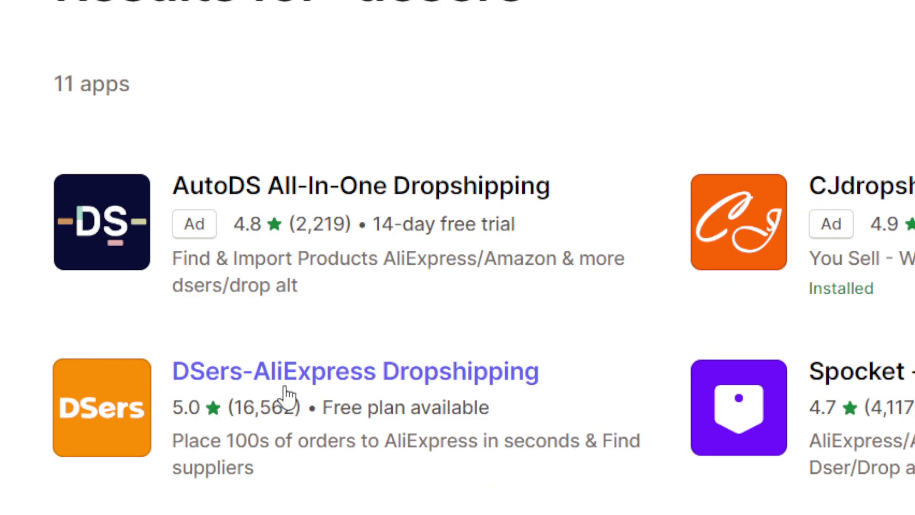
click(286, 389)
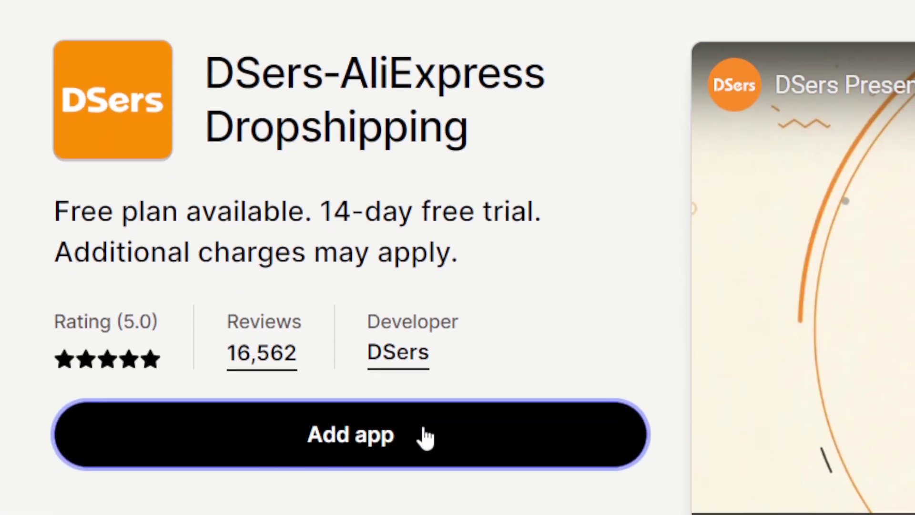
Step: Add the DSers-AliExpress Dropshipping app and approve its installation in the Shopify store
click(426, 435)
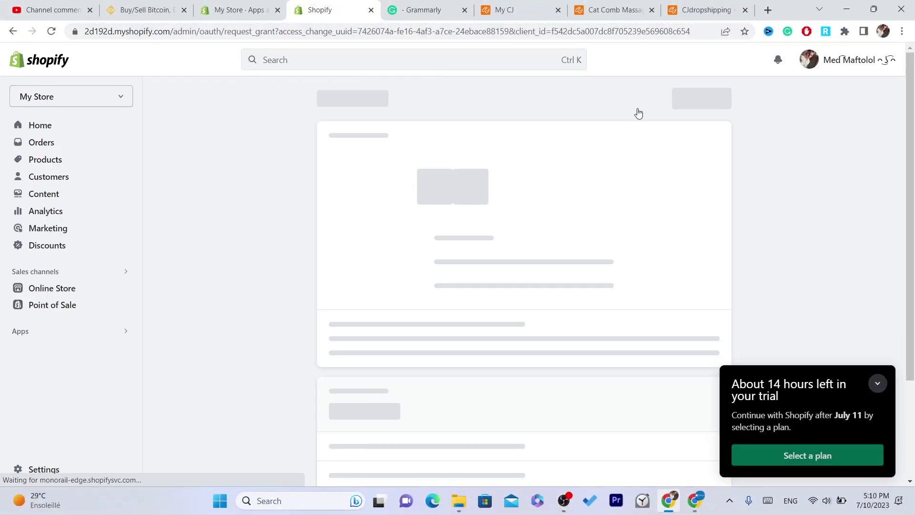
click(695, 106)
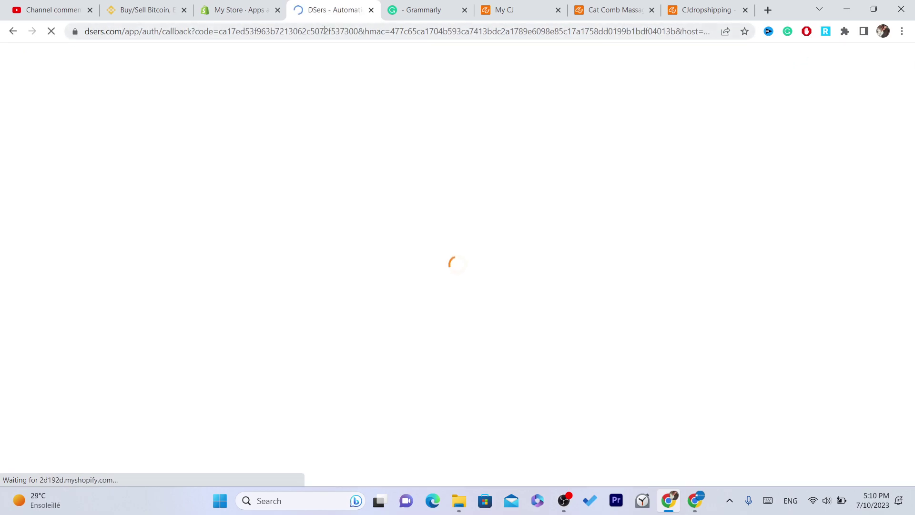
click(324, 30)
double_click(324, 29)
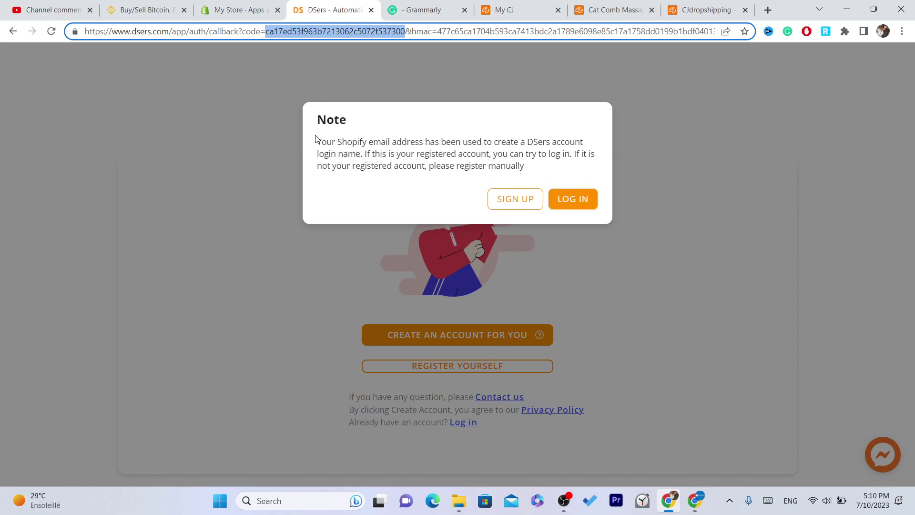
Step: Read the note about the Shopify email's DSers account and choose to sign up instead of logging in
drag(316, 142, 545, 153)
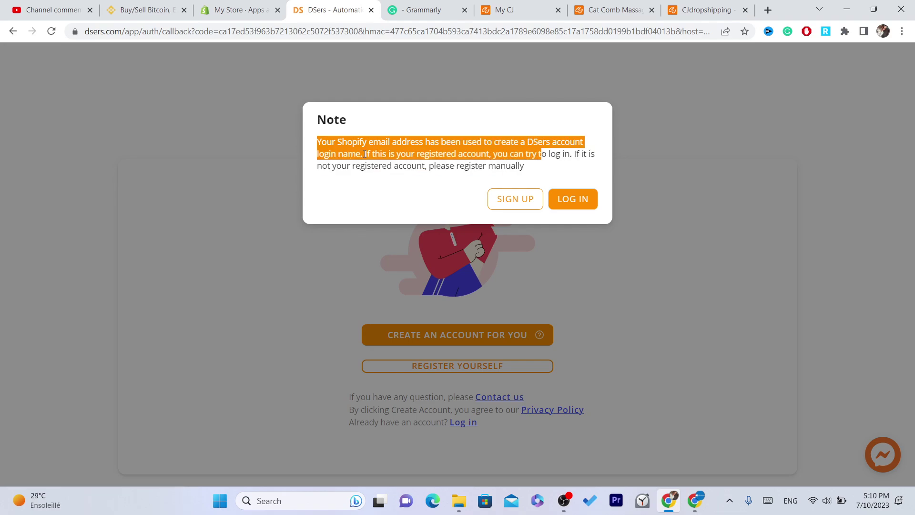
drag(364, 153, 560, 175)
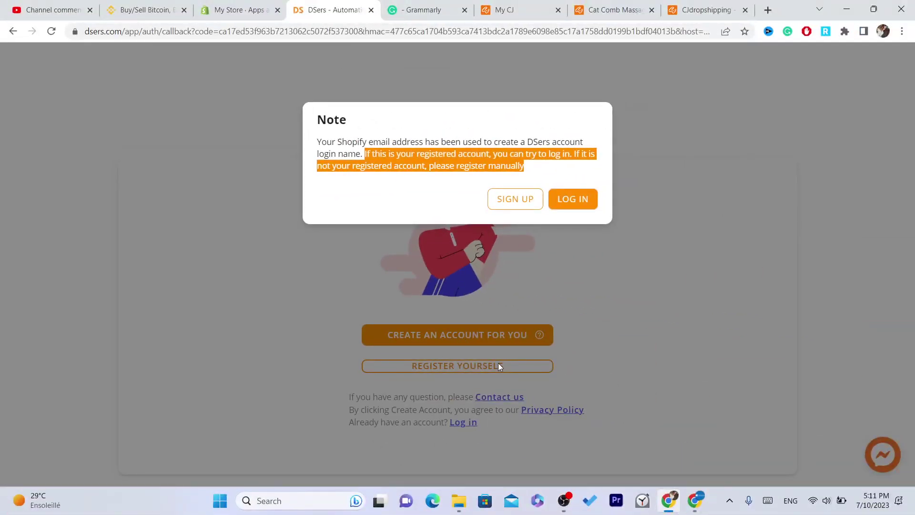
click(518, 200)
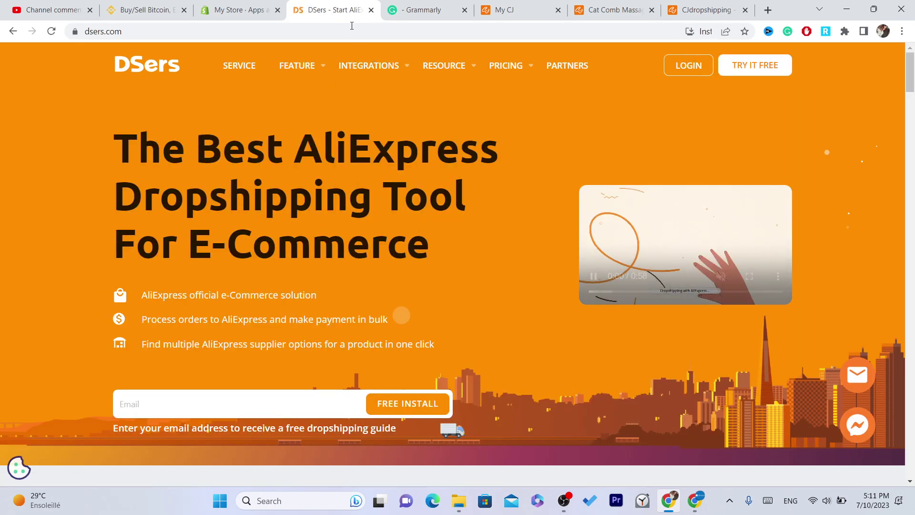
Step: Open the login page from the DSers website and log in with the saved account credentials
click(710, 65)
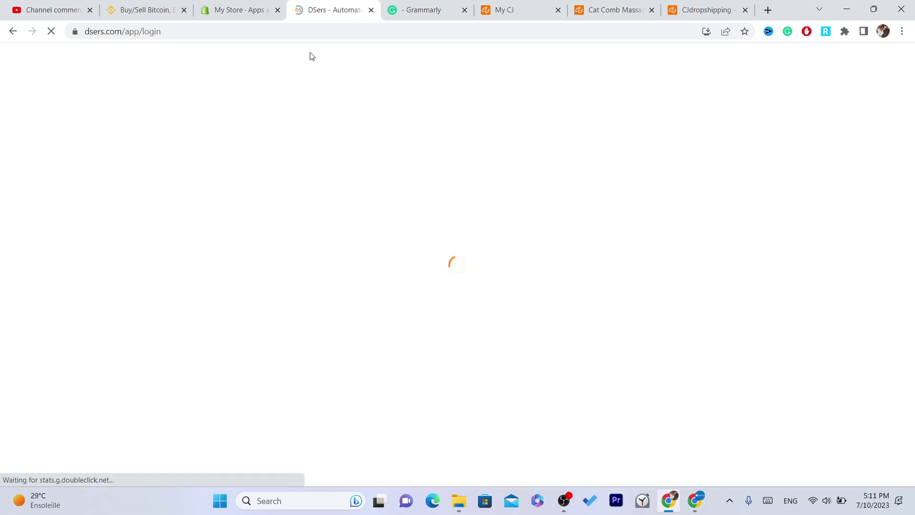
click(619, 269)
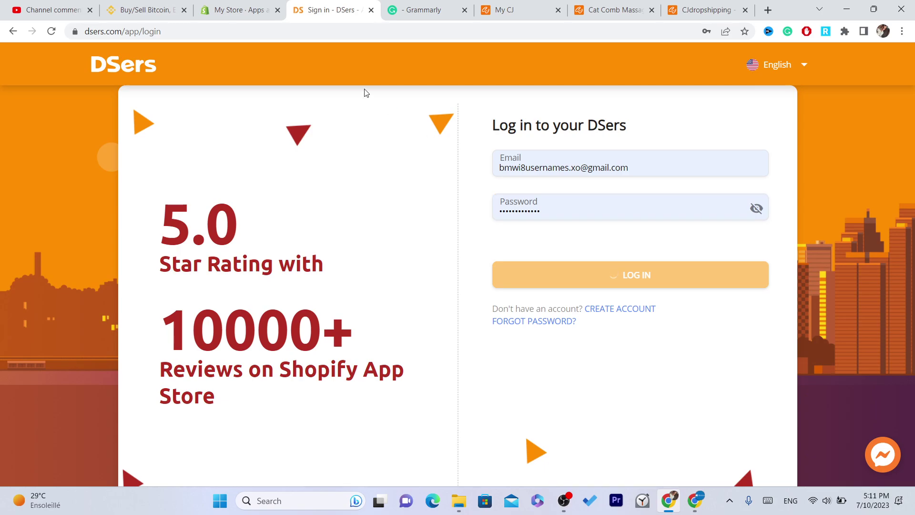
click(331, 26)
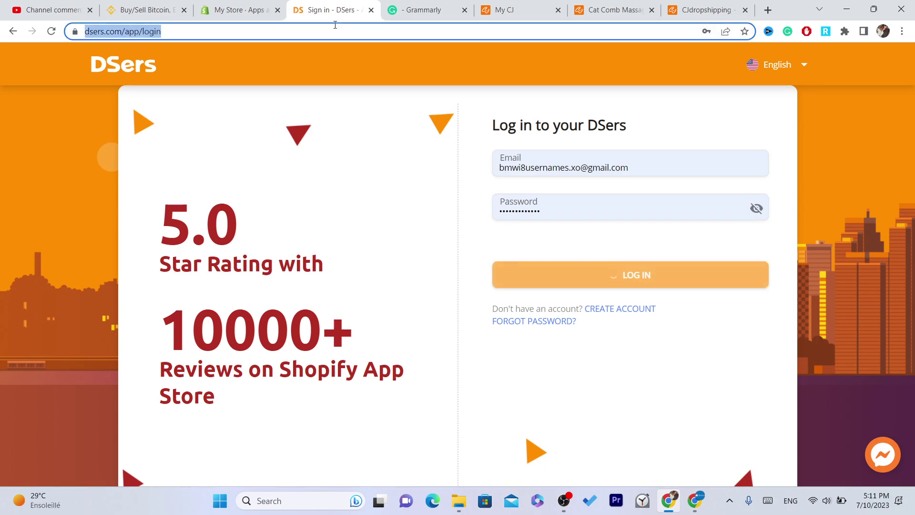
click(335, 24)
key(ctrl+a)
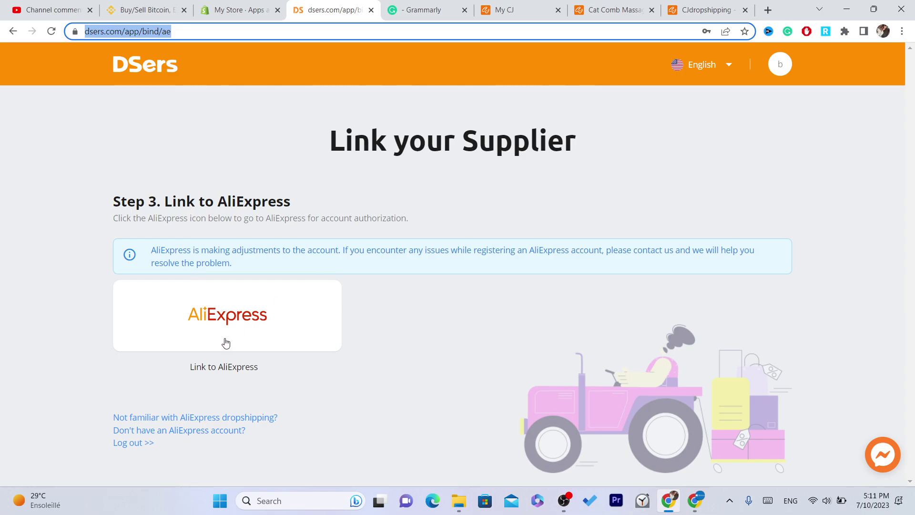
Step: Start linking AliExpress as the supplier and sign in to AliExpress with the Google account
click(209, 331)
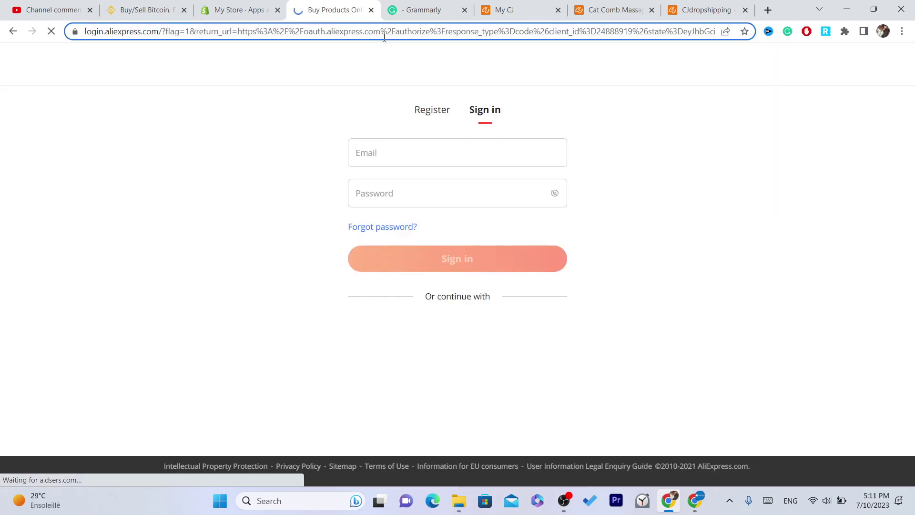
click(384, 38)
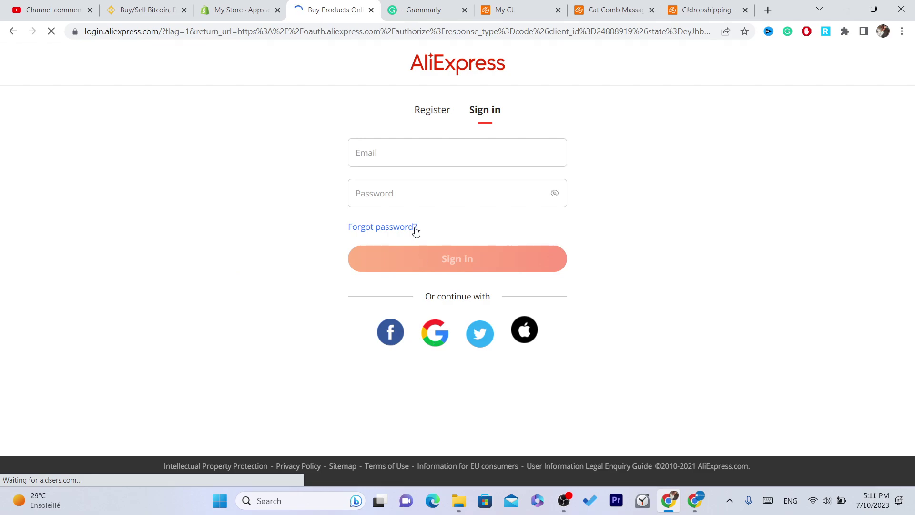
click(436, 350)
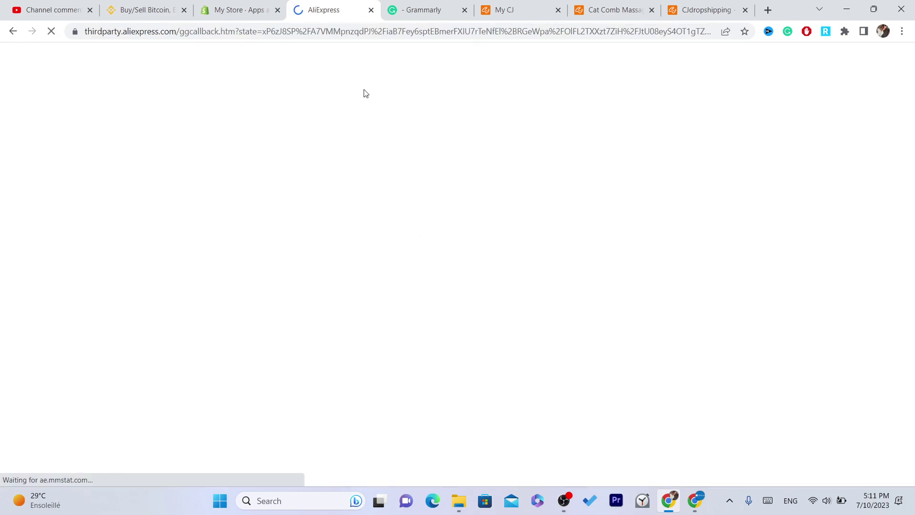
click(345, 31)
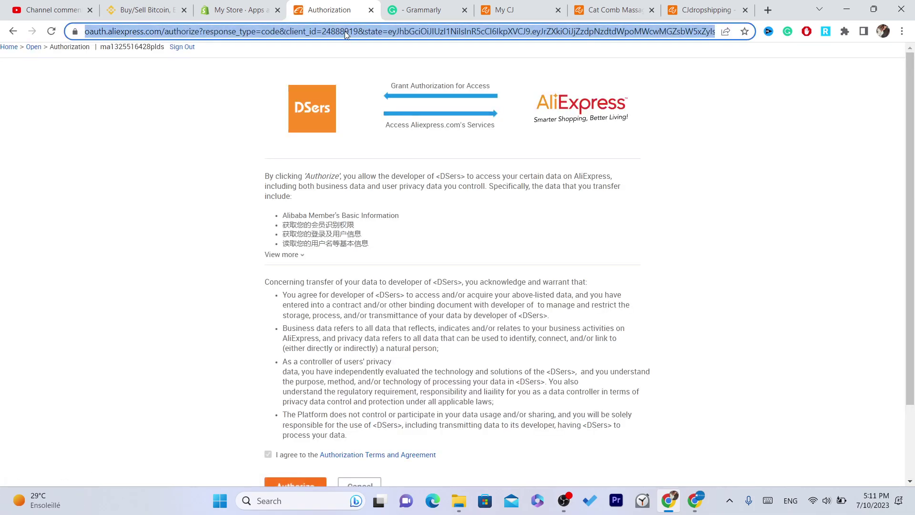
Step: Authorize DSers to access the AliExpress account
drag(909, 198, 910, 271)
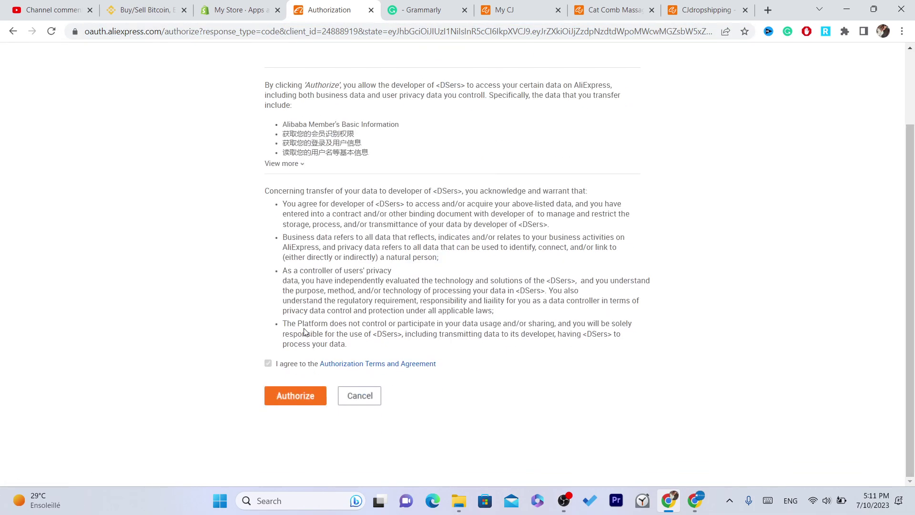
click(286, 396)
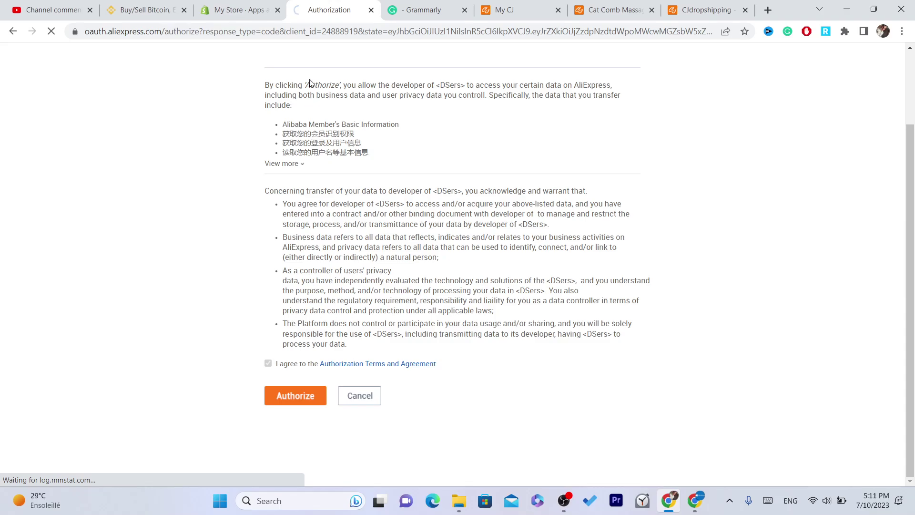
click(323, 31)
double_click(323, 33)
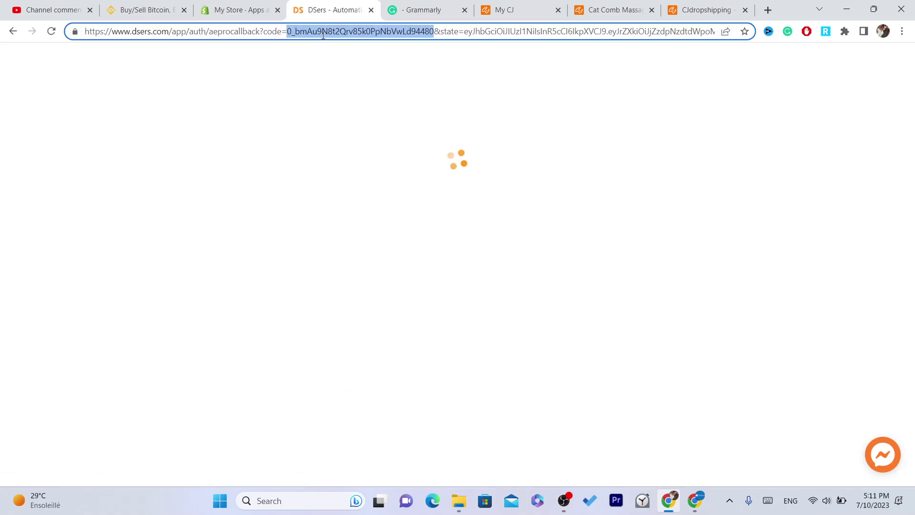
key(shift+End)
click(322, 35)
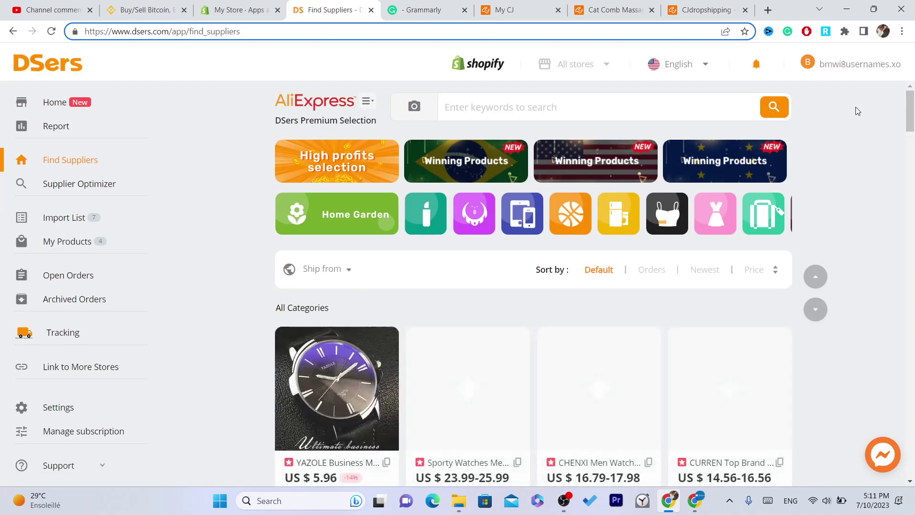
Step: Look over the Find Suppliers page, go to the DSers home page and open the store page of its Chrome extension
scroll(857, 111, down, 6)
scroll(857, 111, up, 6)
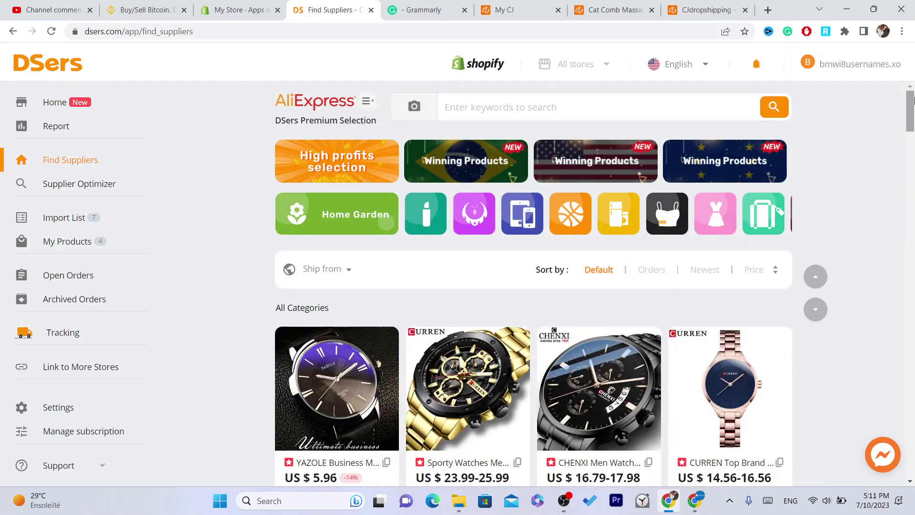
scroll(912, 103, down, 1)
drag(912, 102, 913, 110)
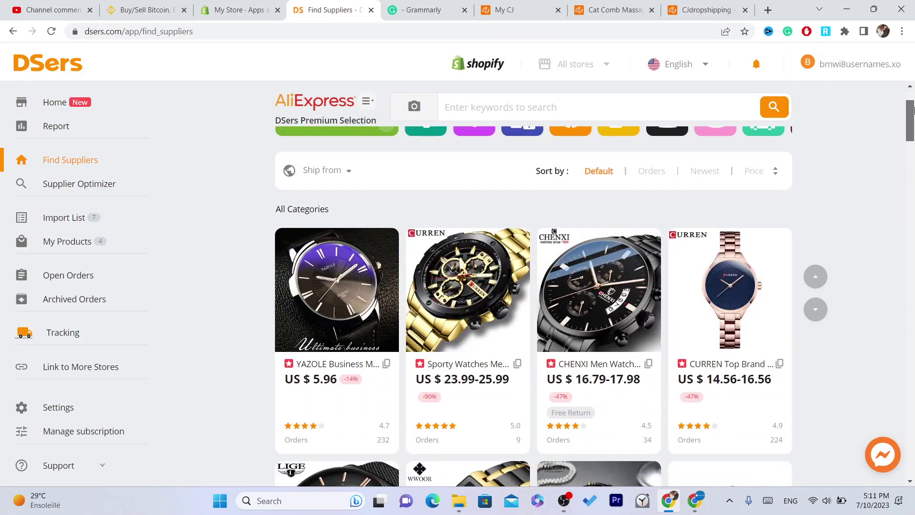
scroll(912, 110, up, 2)
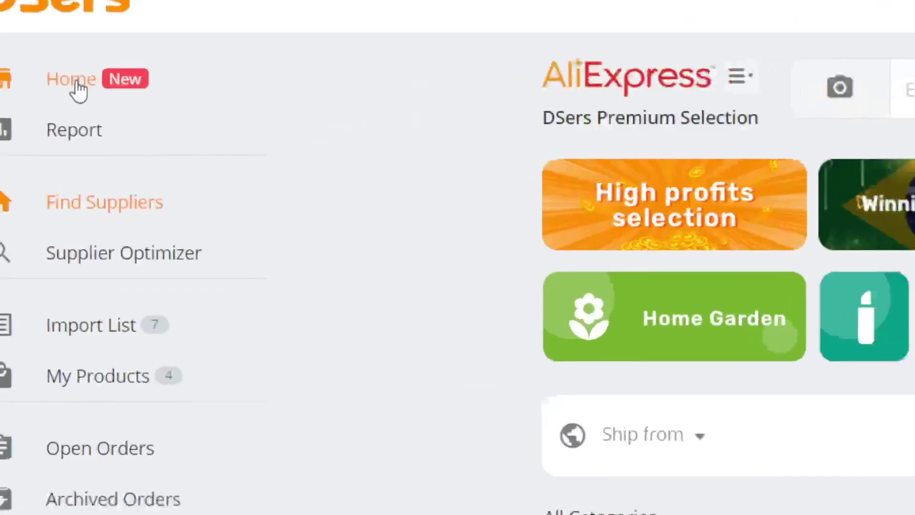
click(57, 107)
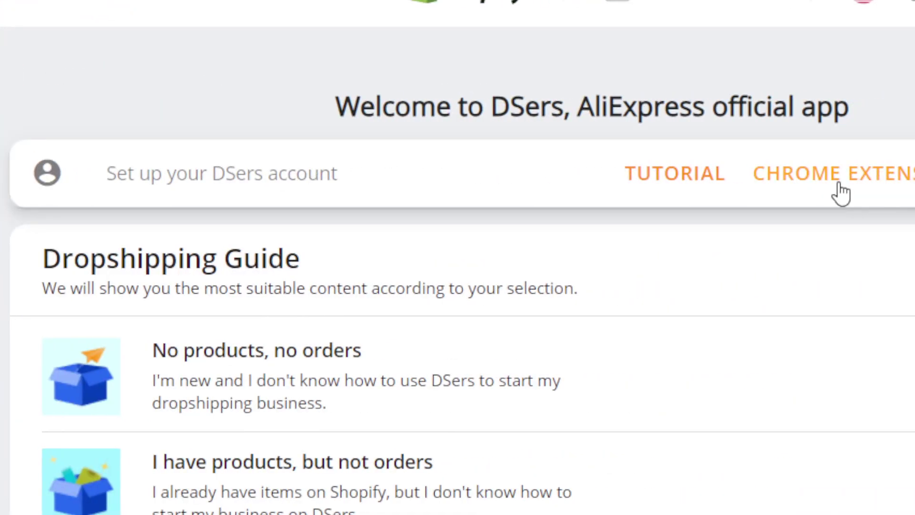
click(834, 182)
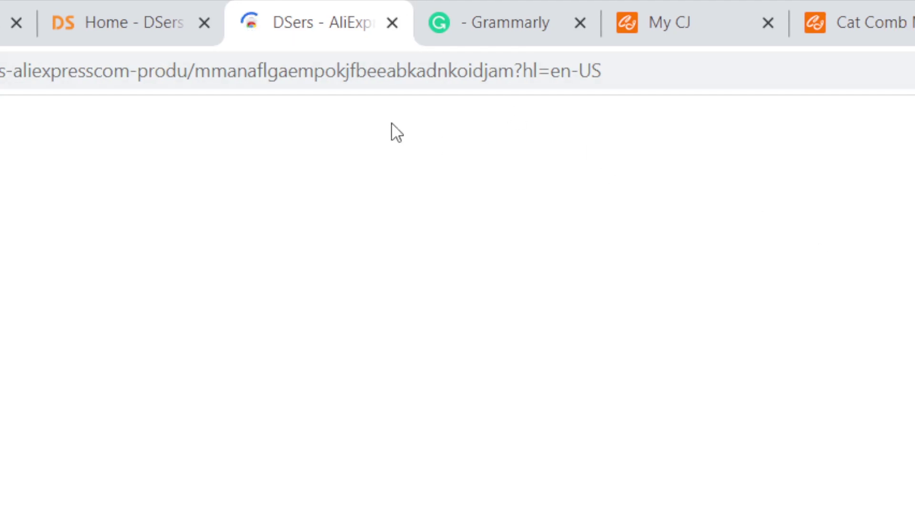
Step: Add the DSers - AliExpress.com Product Importer extension to Chrome, dismiss its notice and pin the extension to the toolbar
click(836, 312)
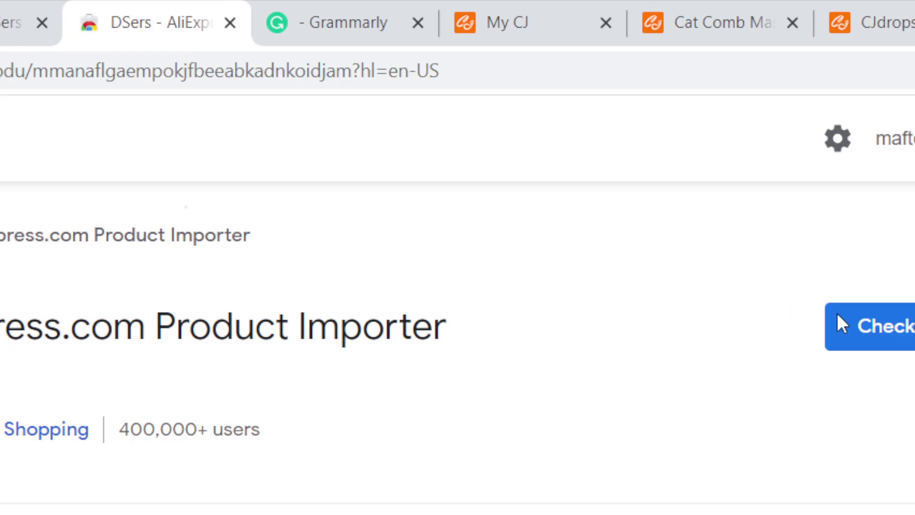
click(380, 407)
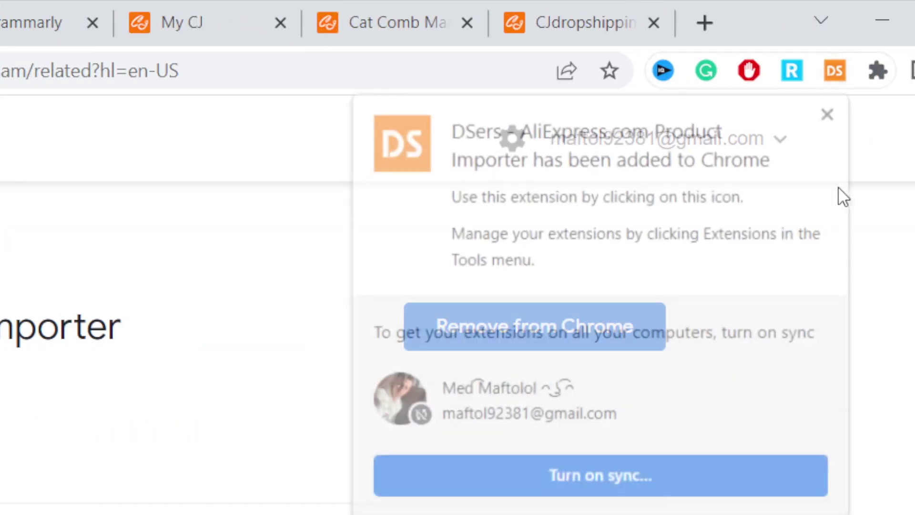
click(831, 109)
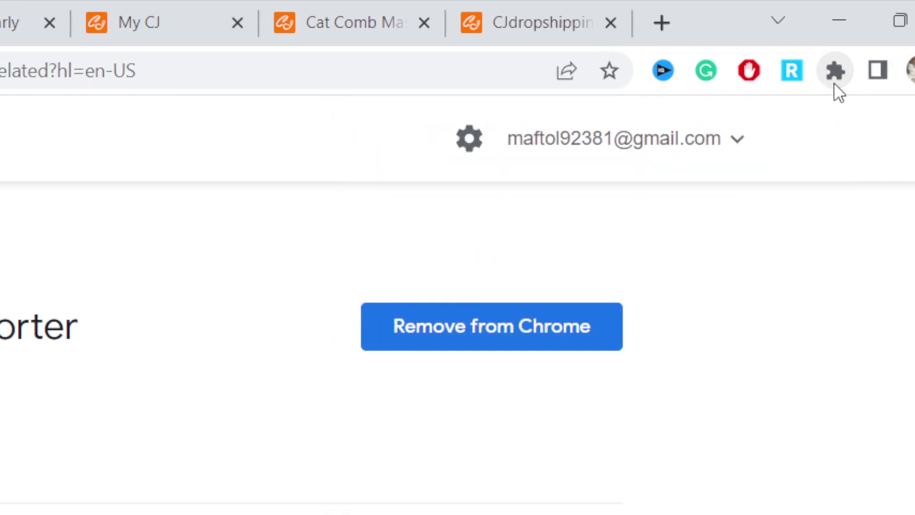
click(877, 70)
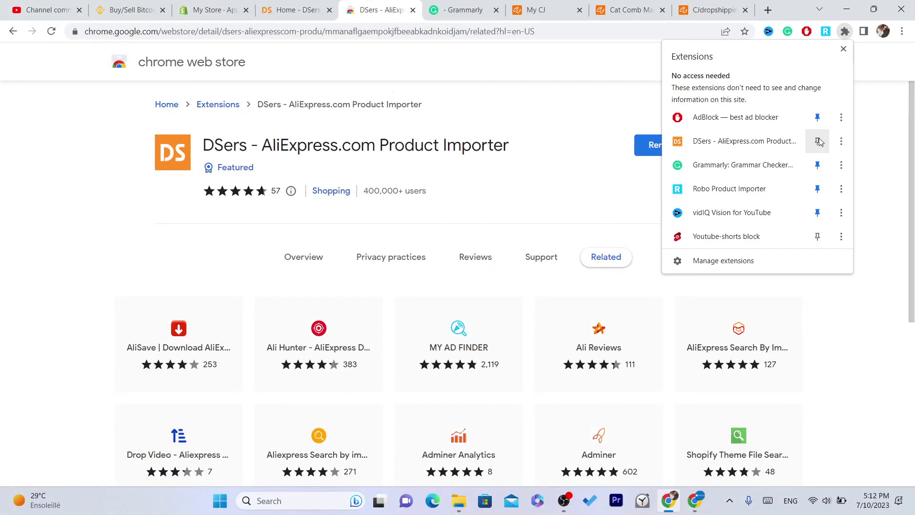
click(817, 141)
Step: Open the DSers extension, follow its link to the DSers website and log in to the account
click(827, 31)
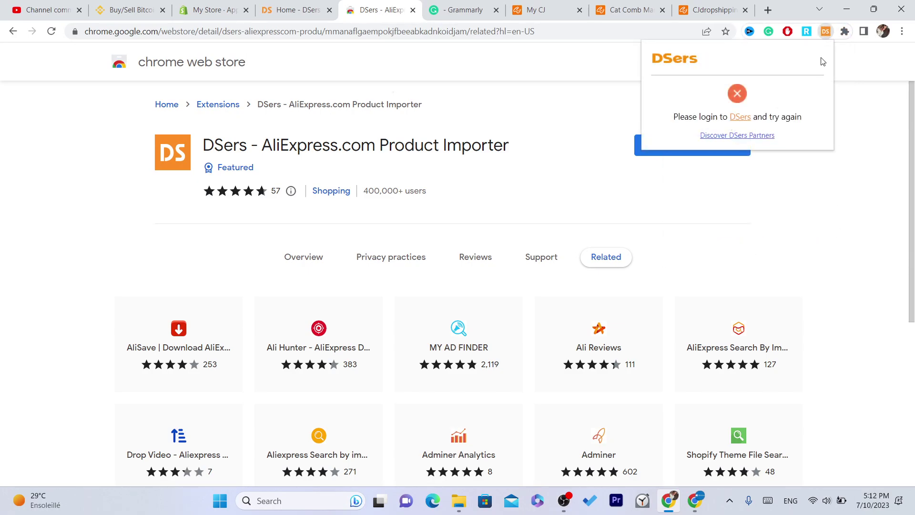
click(740, 118)
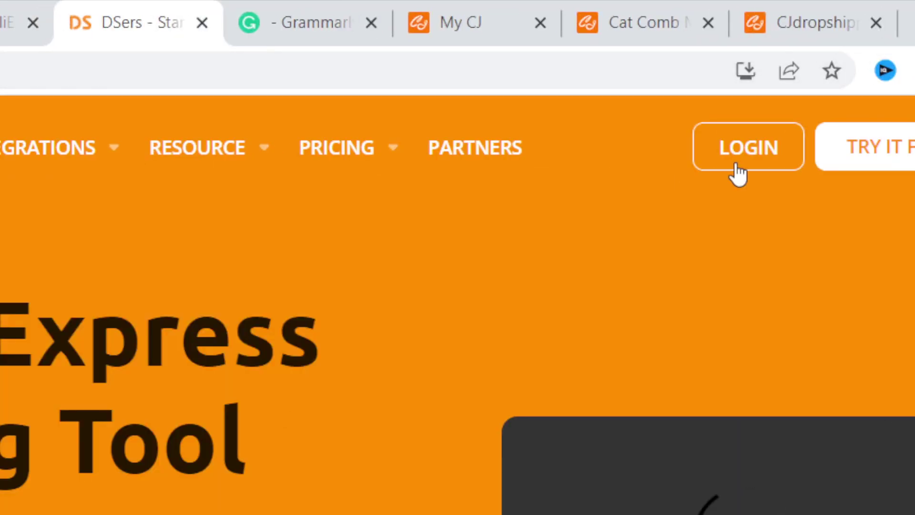
click(739, 172)
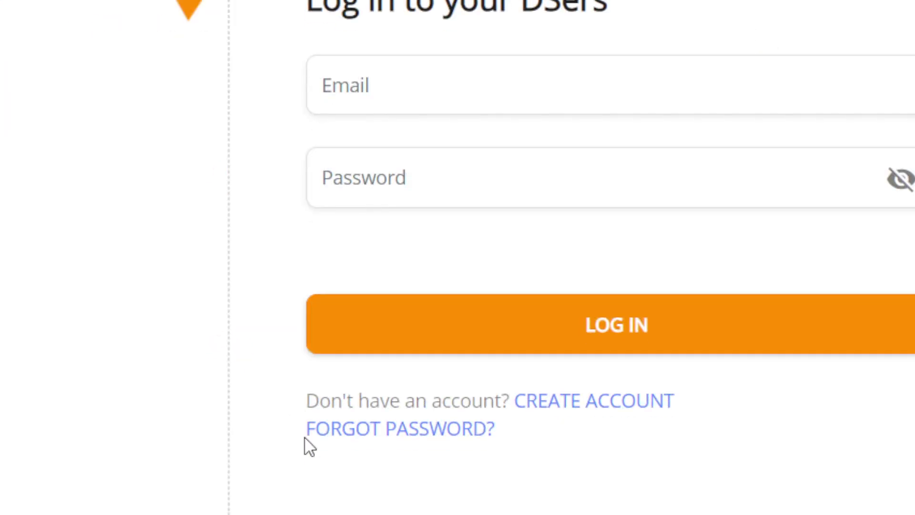
click(396, 351)
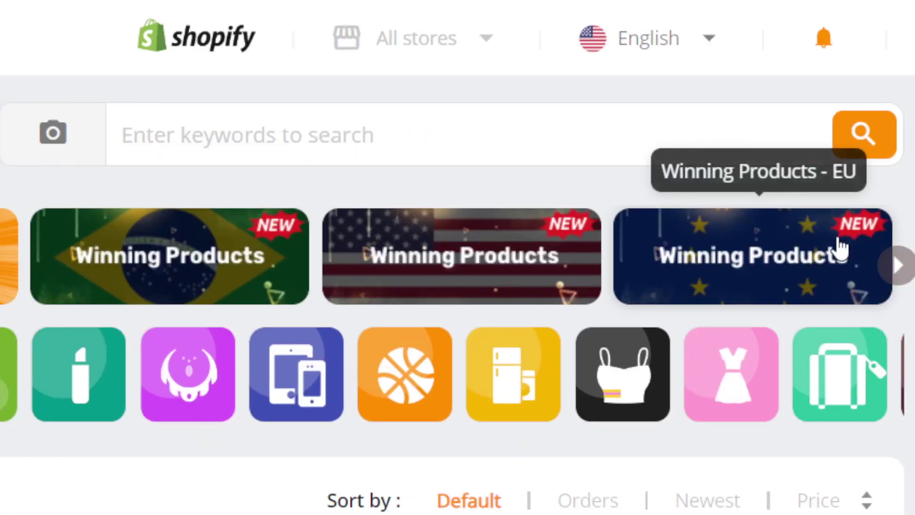
Step: Browse the products on the Find Suppliers page and open the Army Sports wrist watch on AliExpress
drag(905, 135, 914, 140)
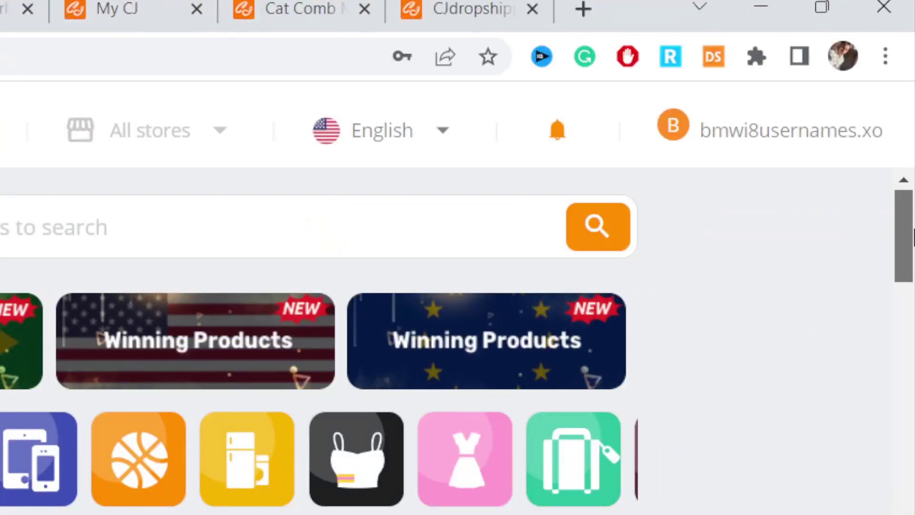
drag(913, 239, 913, 329)
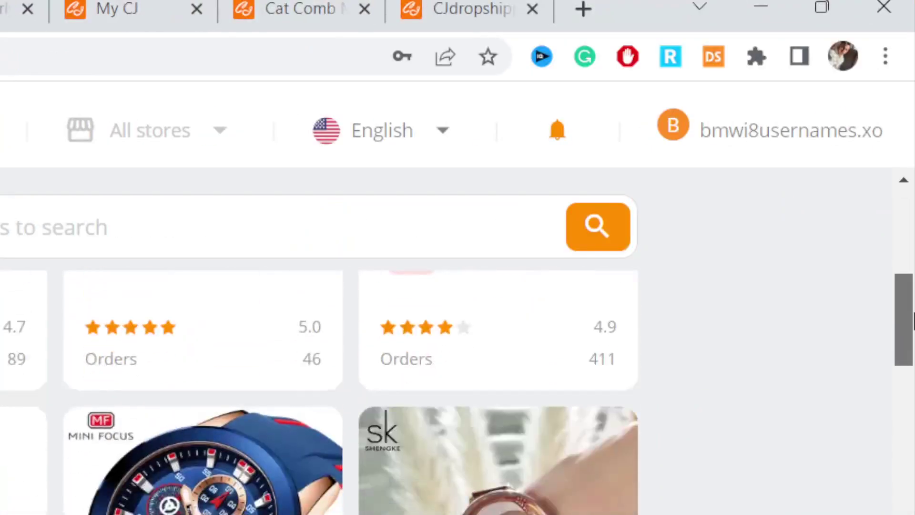
scroll(106, 443, up, 3)
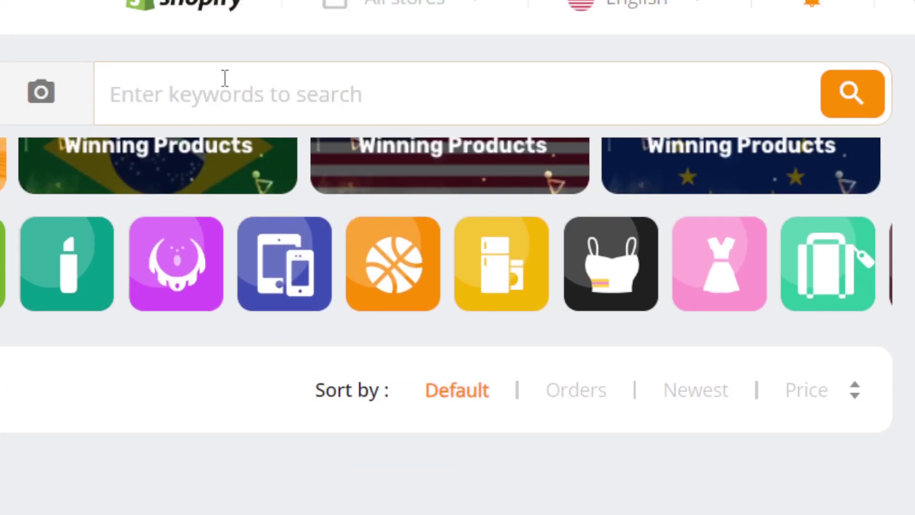
click(225, 78)
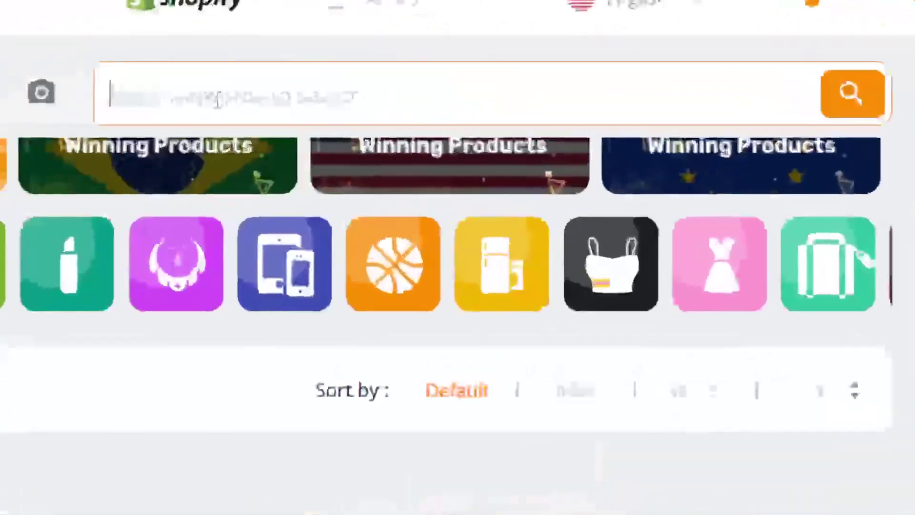
scroll(190, 286, down, 3)
click(102, 445)
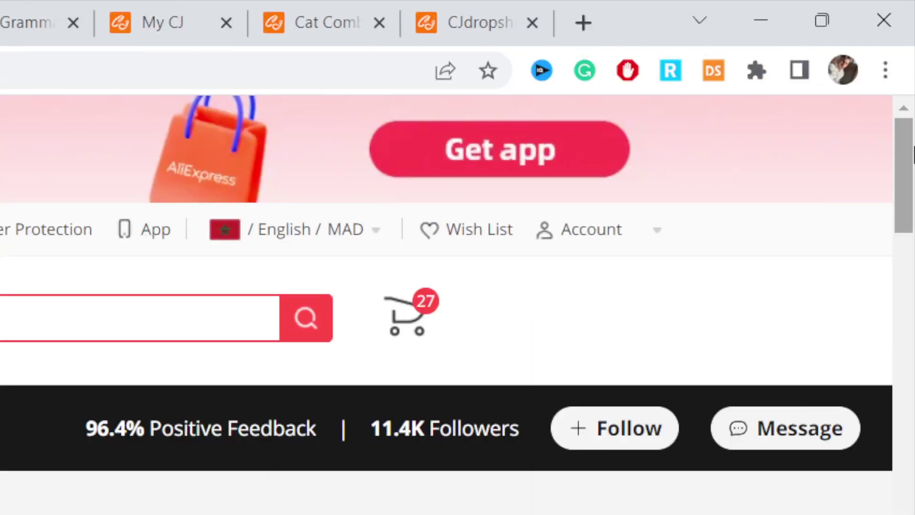
Step: Add the watch from its AliExpress product page to DSers and close the import notification
scroll(457, 285, down, 5)
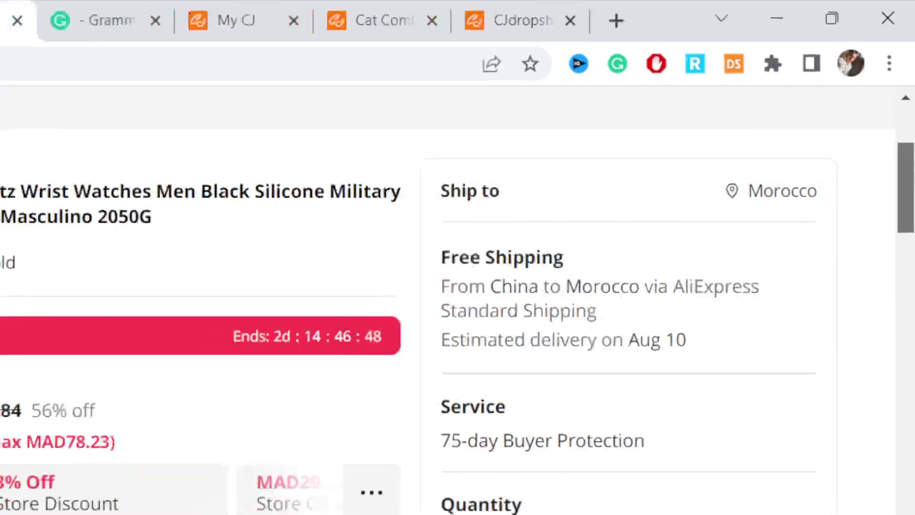
scroll(777, 451, down, 3)
scroll(777, 452, down, 5)
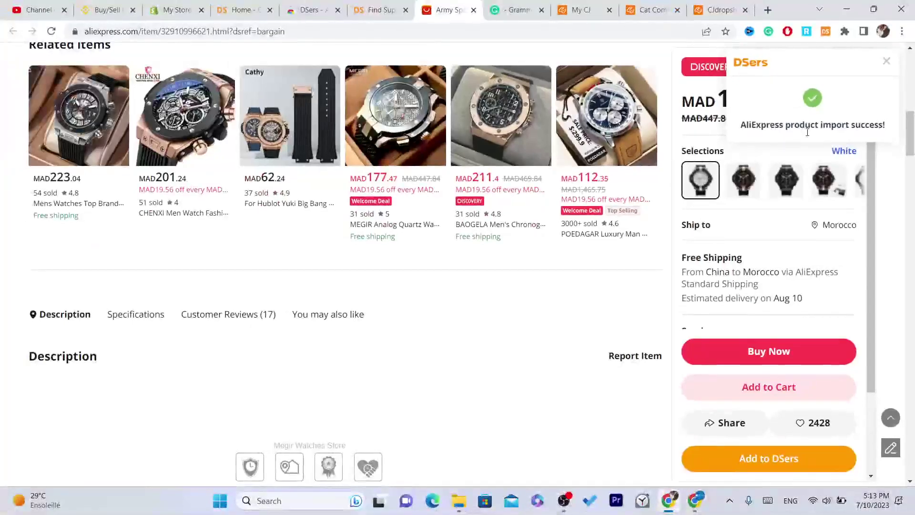
scroll(564, 129, up, 10)
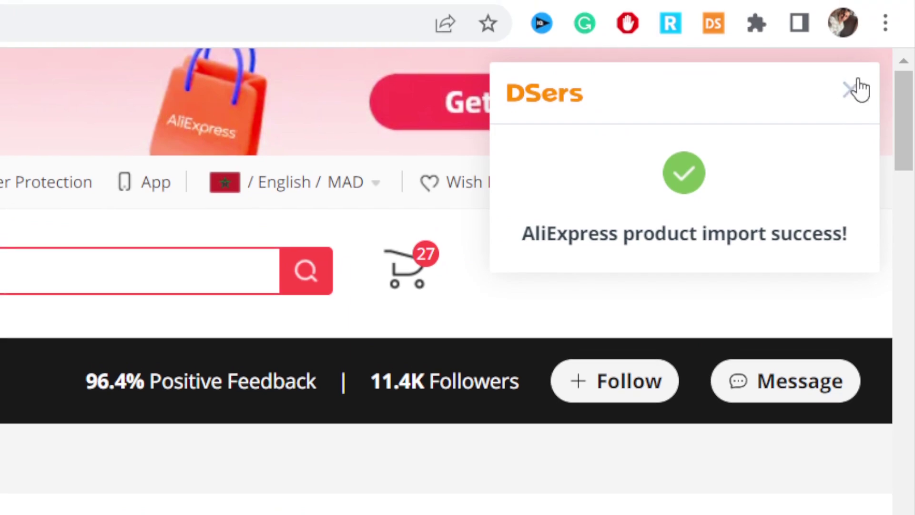
click(857, 89)
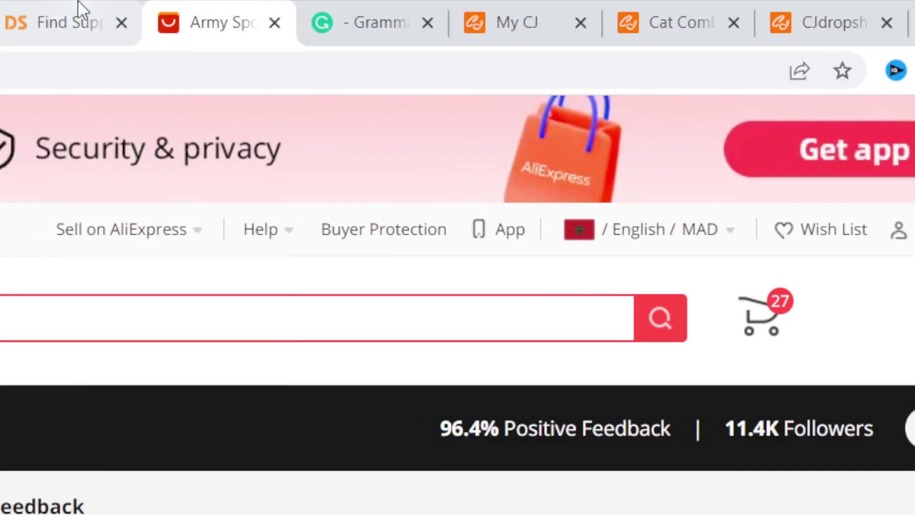
Step: Push the Army Sports watch from the DSers import list to like-the-video.myshopify.com, with publishing to the Online Store enabled, and check the push status
click(72, 22)
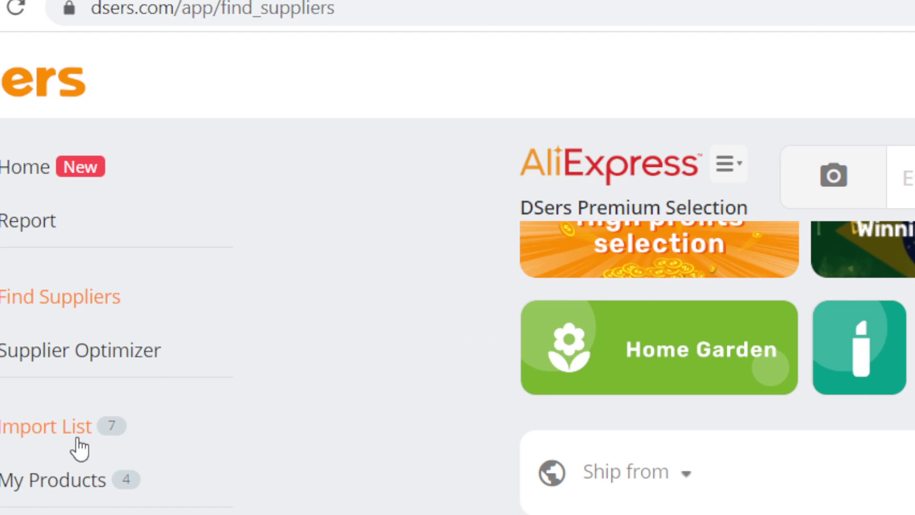
click(77, 443)
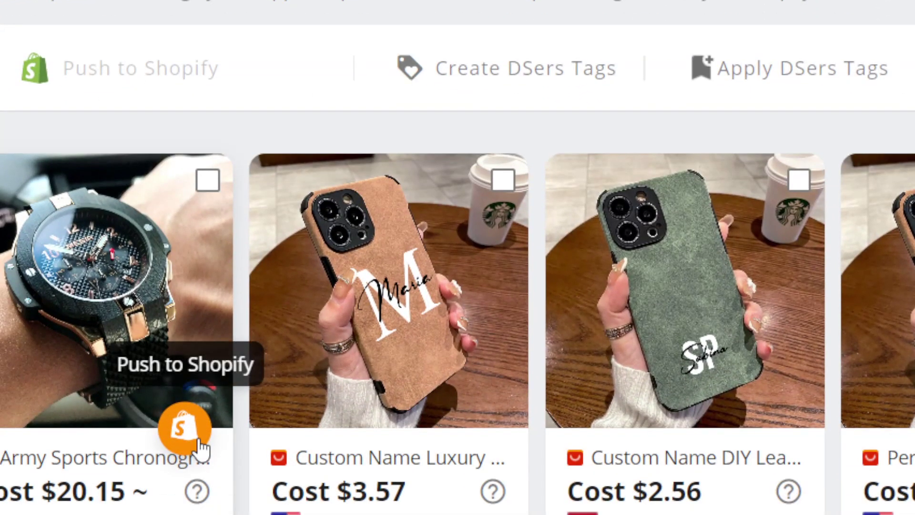
click(181, 438)
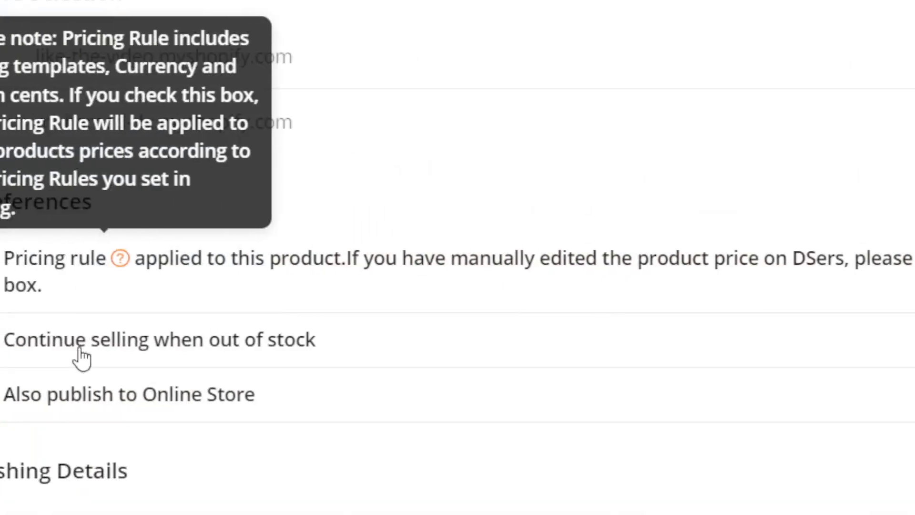
click(79, 399)
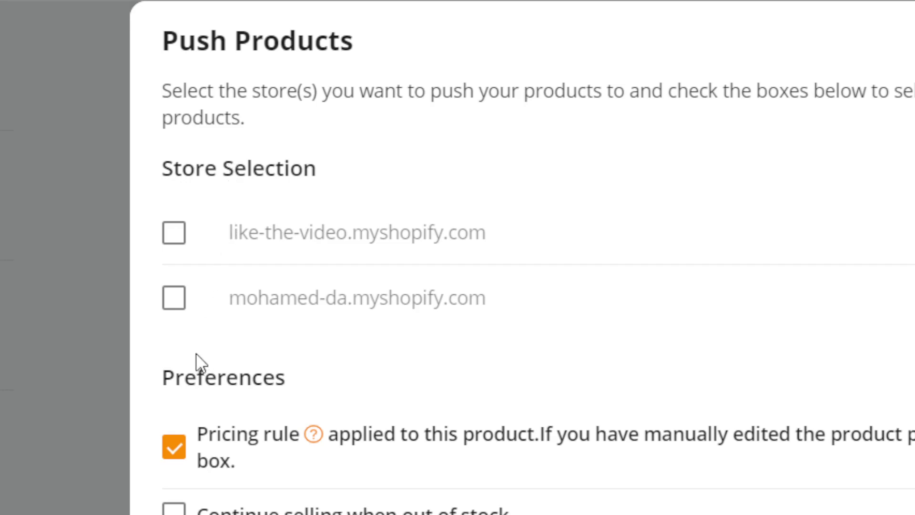
click(174, 238)
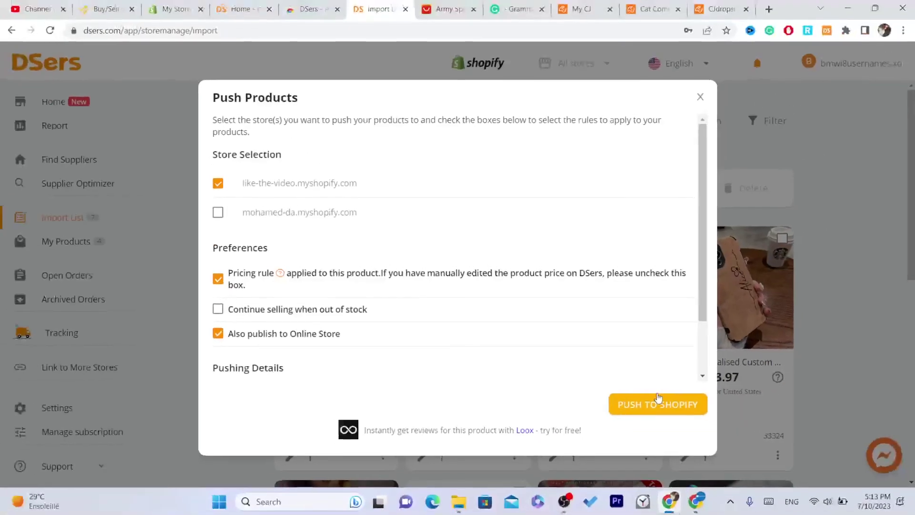
click(661, 404)
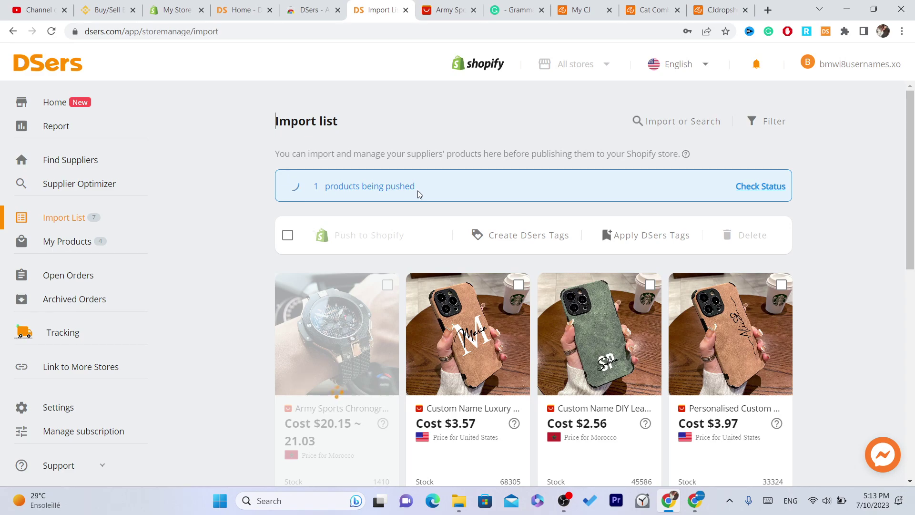
drag(404, 186, 312, 186)
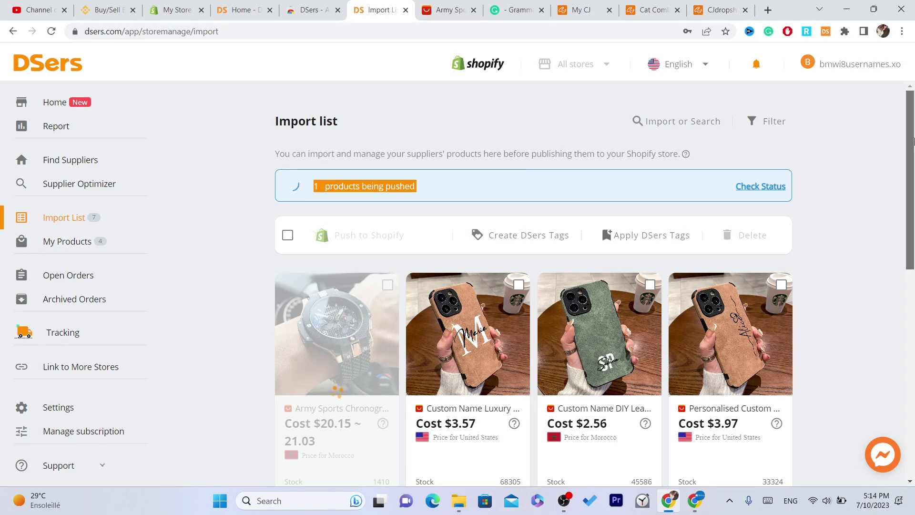
scroll(442, 215, down, 1)
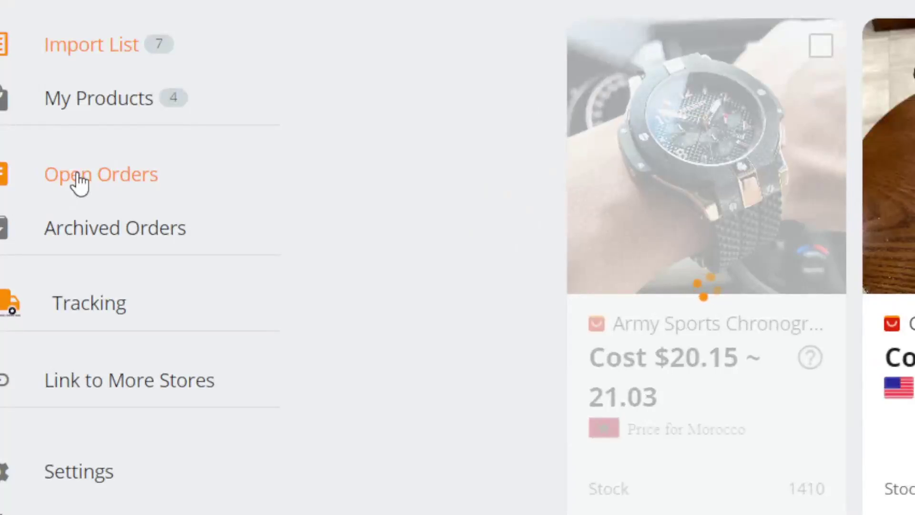
Step: Go to the open orders in DSers and read the explanation of orders awaiting placement on AliExpress
click(68, 279)
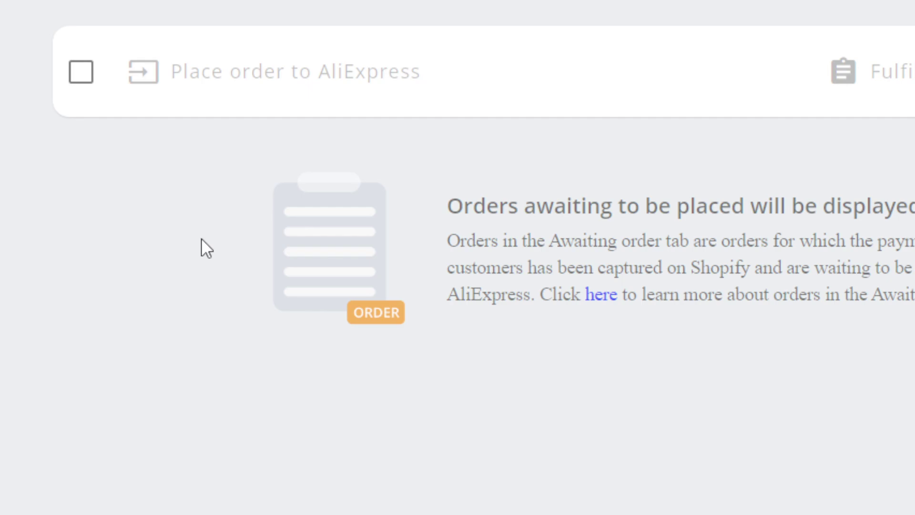
drag(462, 207, 881, 282)
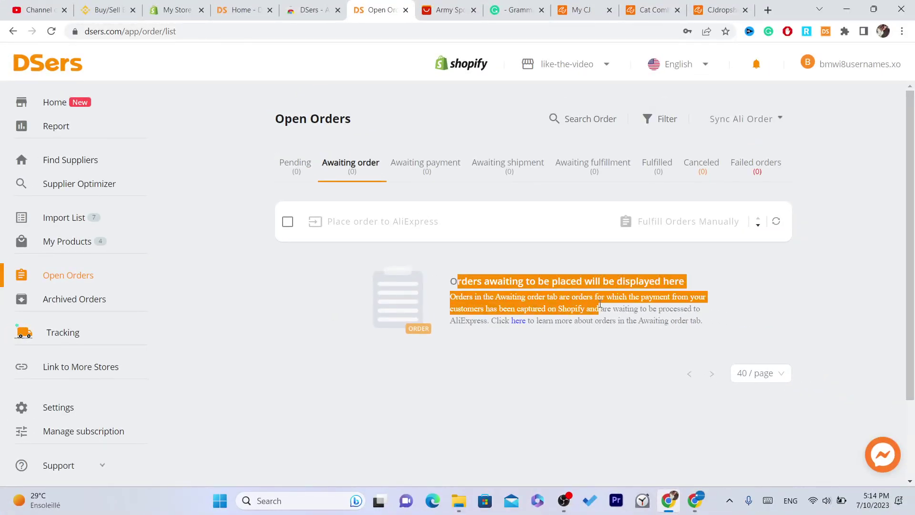
click(705, 285)
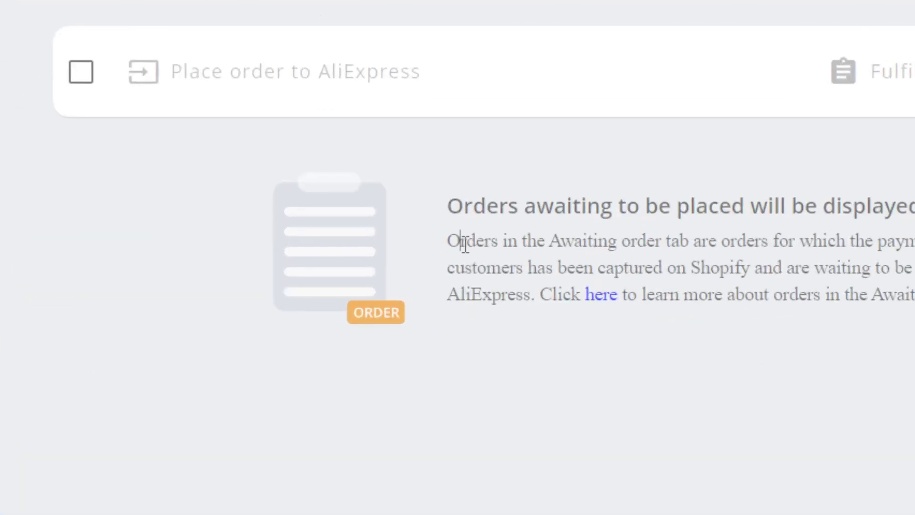
drag(464, 244, 841, 317)
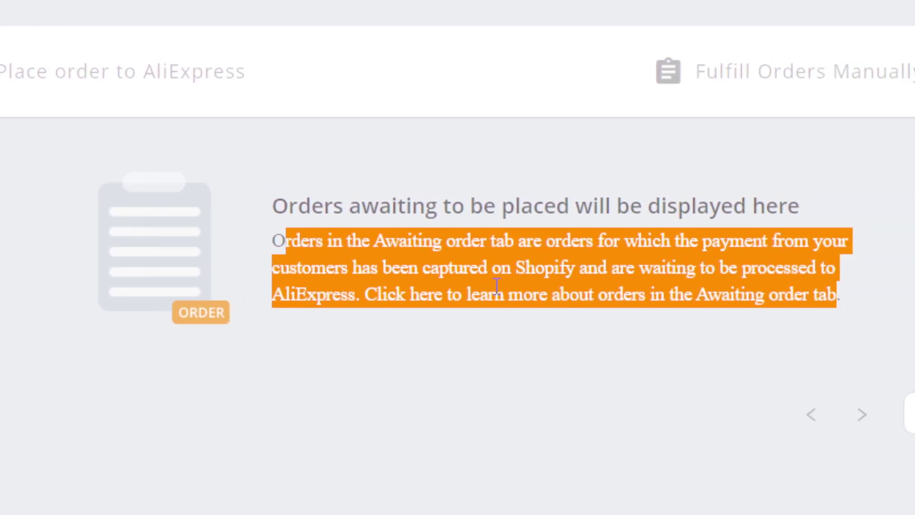
click(636, 278)
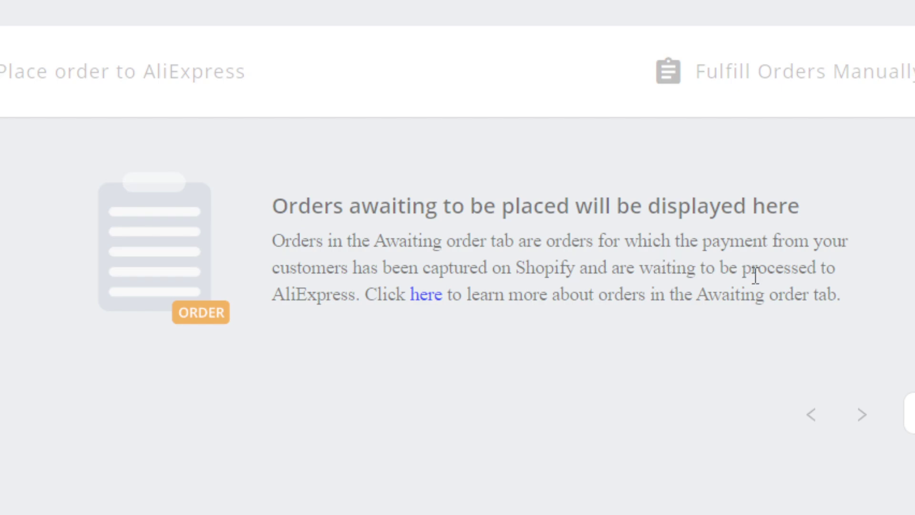
drag(357, 293, 859, 305)
click(842, 305)
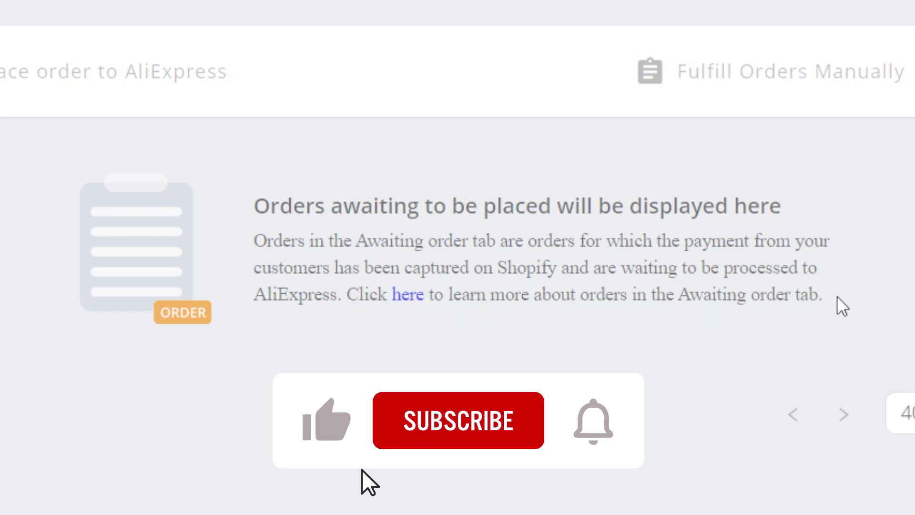